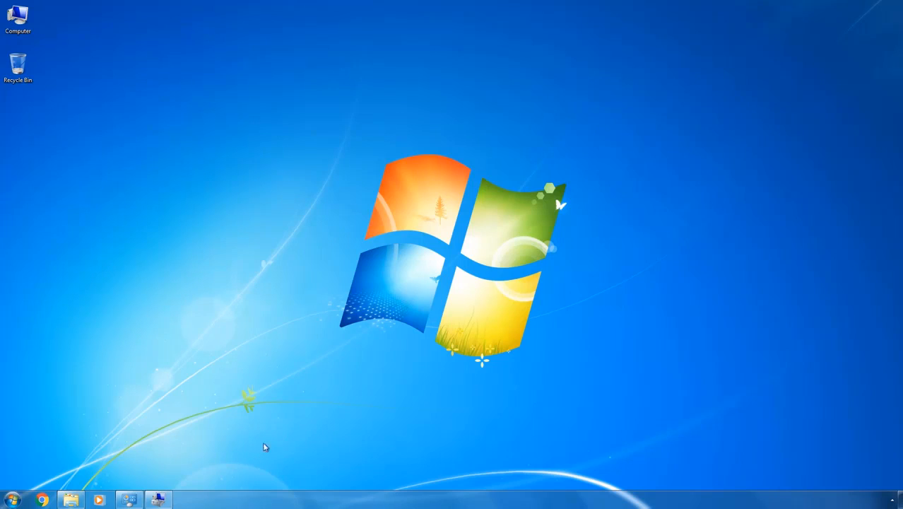
- Review the computer's system information and the Disk Management layout of both disks
left_click(129, 500)
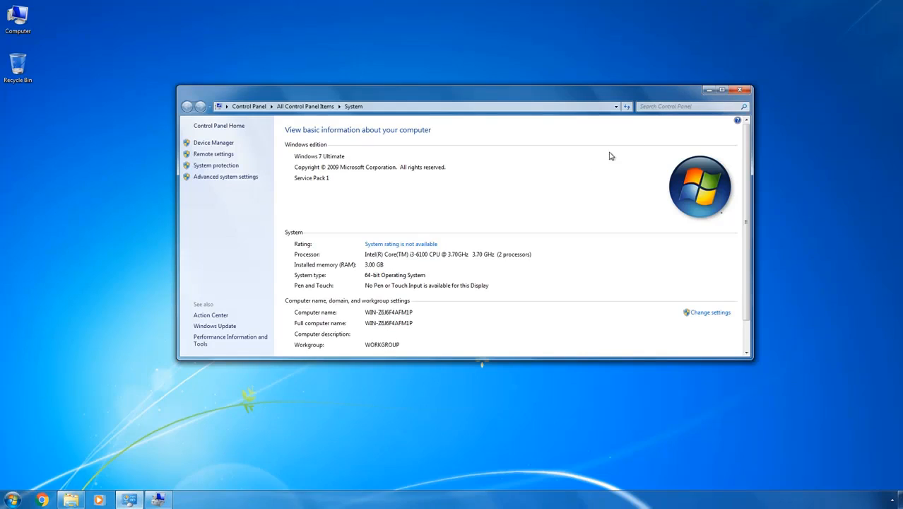
left_click(709, 90)
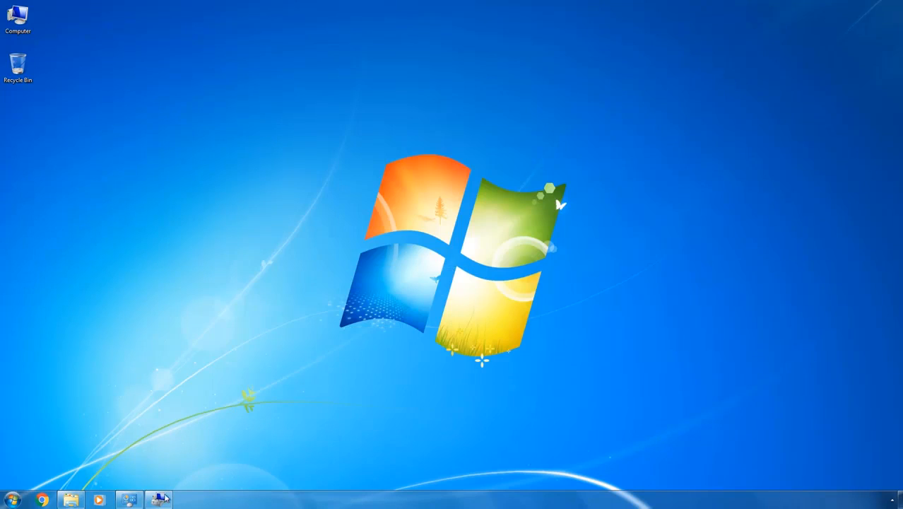
left_click(159, 500)
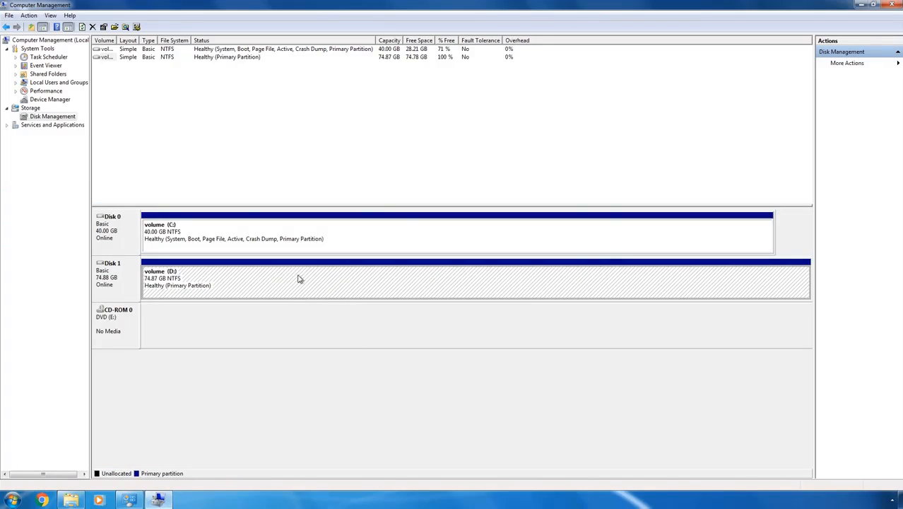
left_click(866, 5)
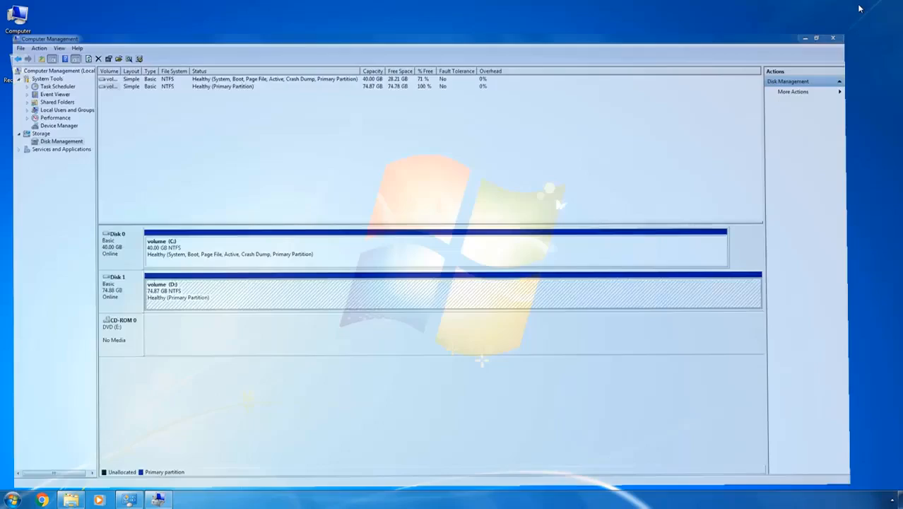
- Rename the C: drive to "Windows 7" in the Computer window
left_click(71, 499)
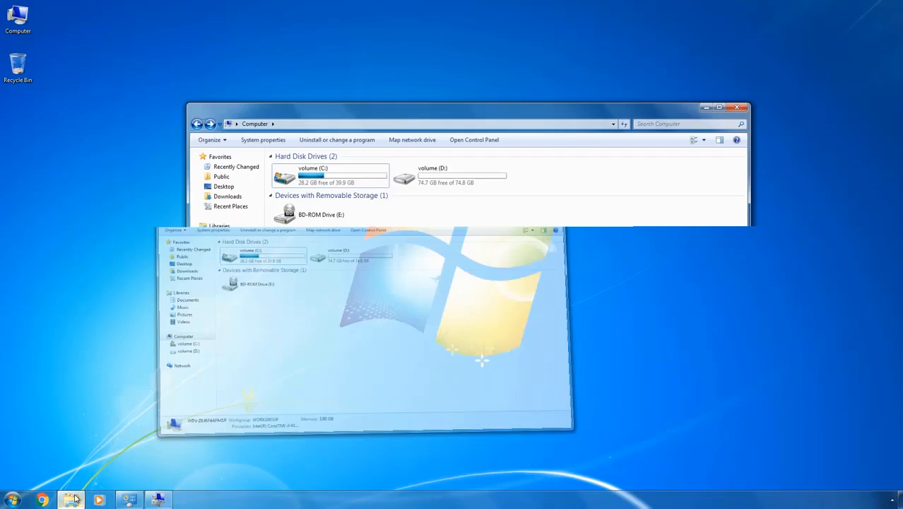
left_click(308, 177)
key("F2")
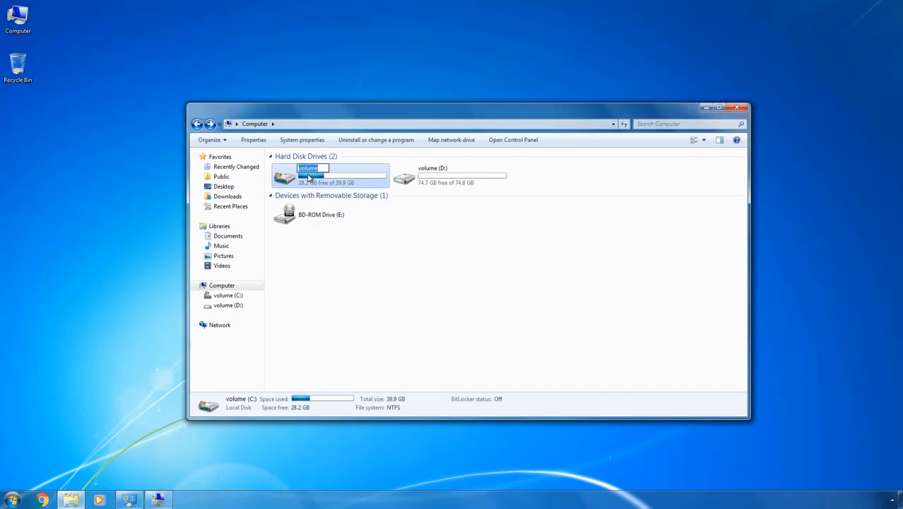
type("Windows 7")
key("Return")
key("Return")
- Rename the D: drive to "Windows 10" and minimize the Computer window
key("F2")
type("W")
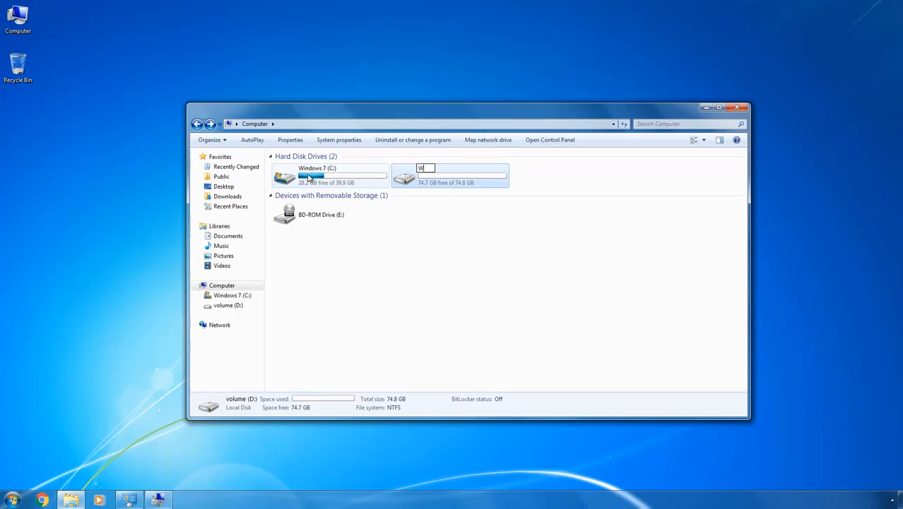
type("indows 10")
key("Return")
key("Return")
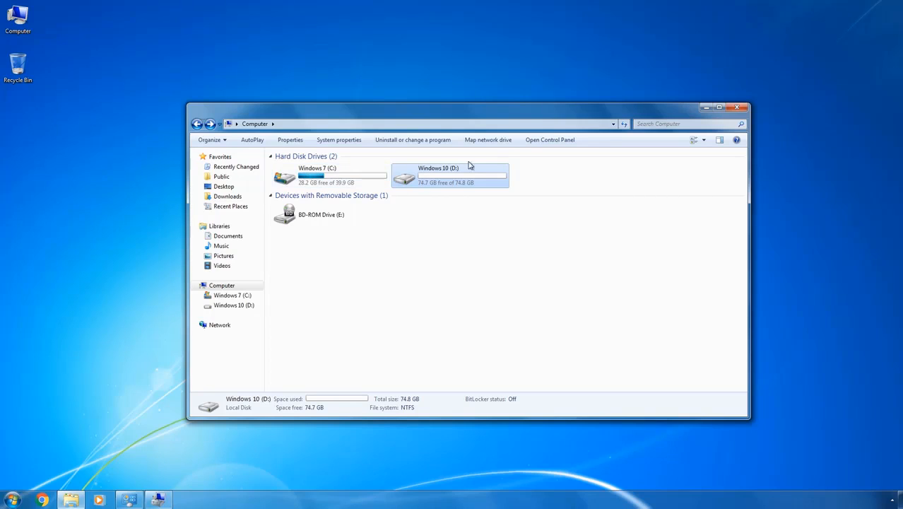
left_click(705, 109)
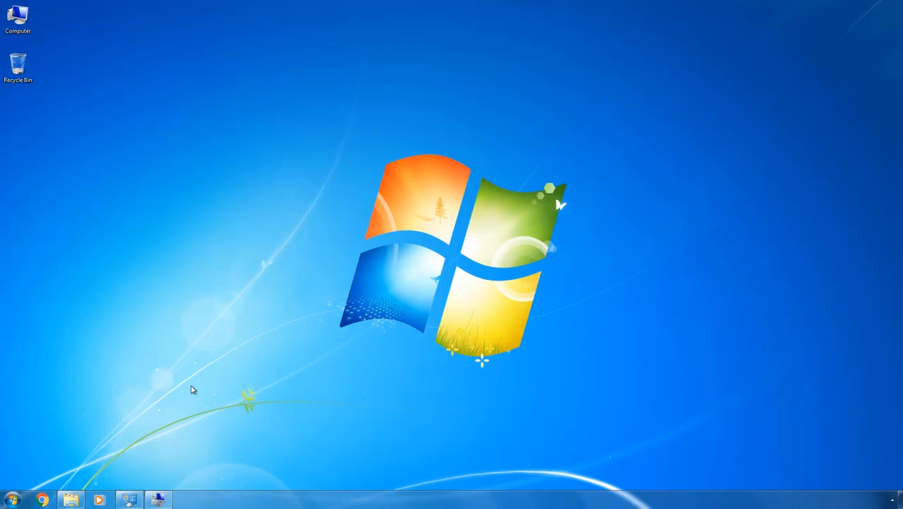
- Restart the computer from Windows 7 to boot into Windows Setup
left_click(6, 500)
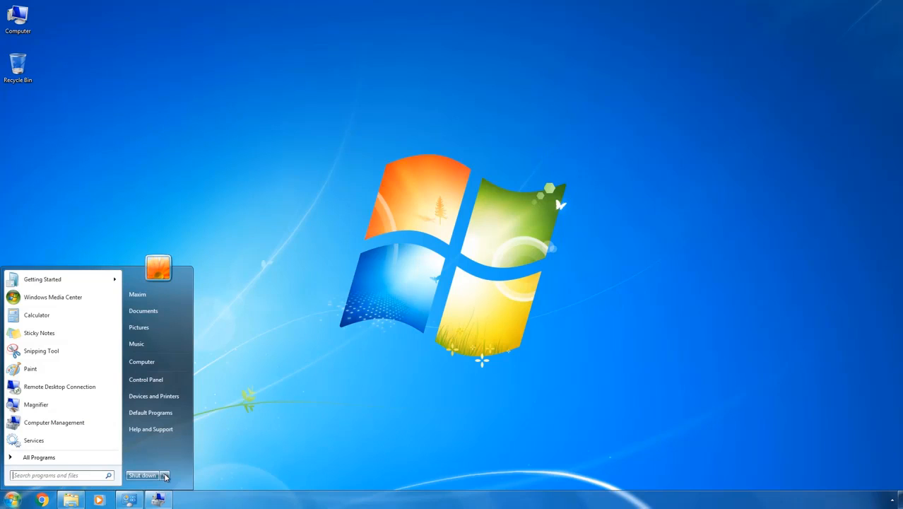
mouse_move(165, 476)
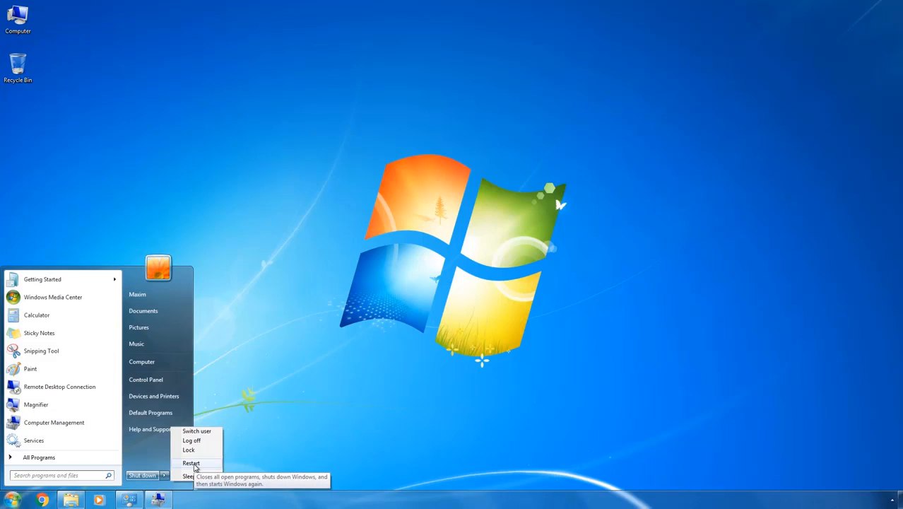
left_click(191, 464)
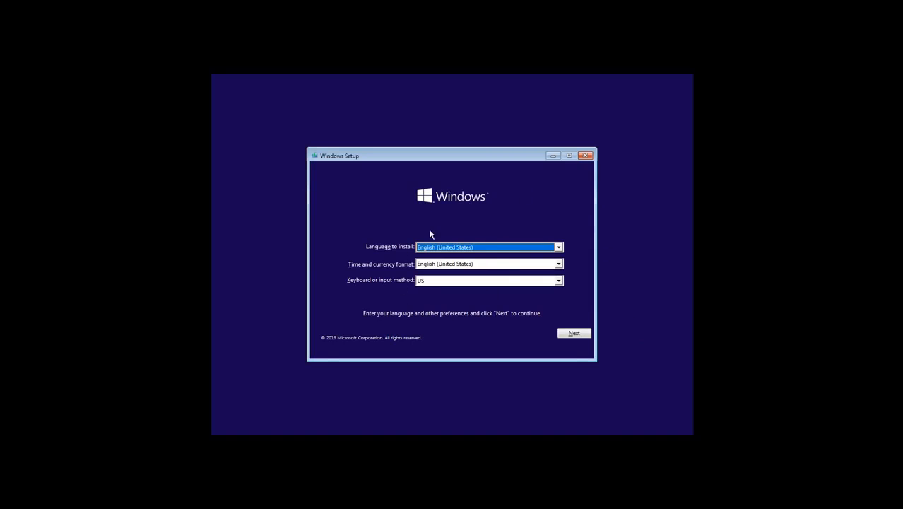
- Start the Windows installation with the English (United States) and US keyboard preferences, and accept the license terms
left_click(574, 335)
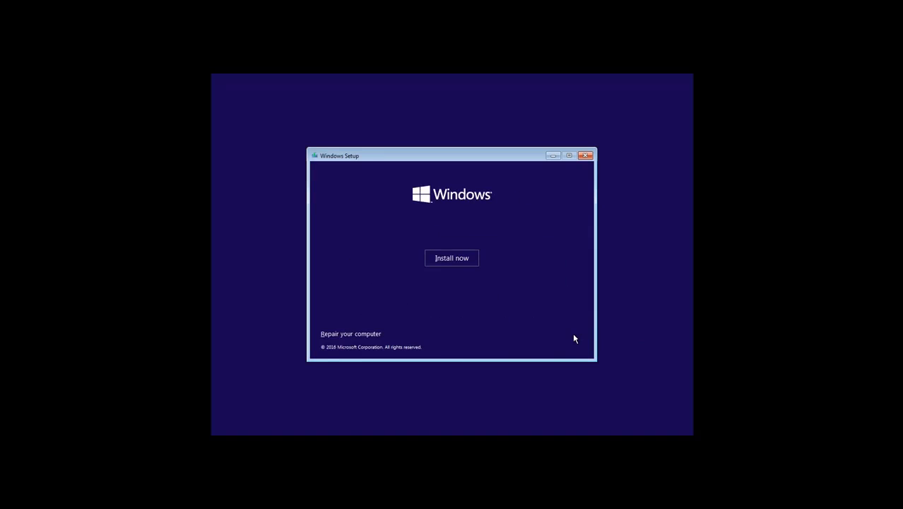
left_click(442, 259)
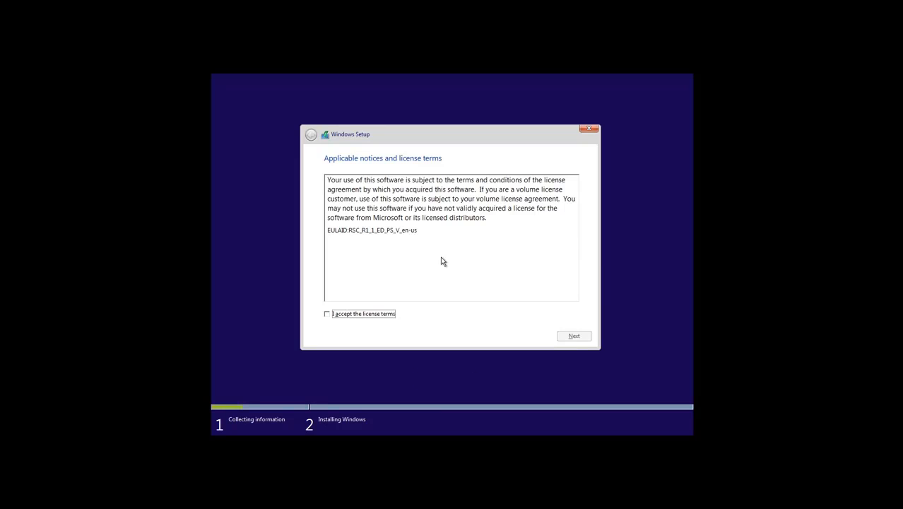
left_click(326, 314)
left_click(578, 336)
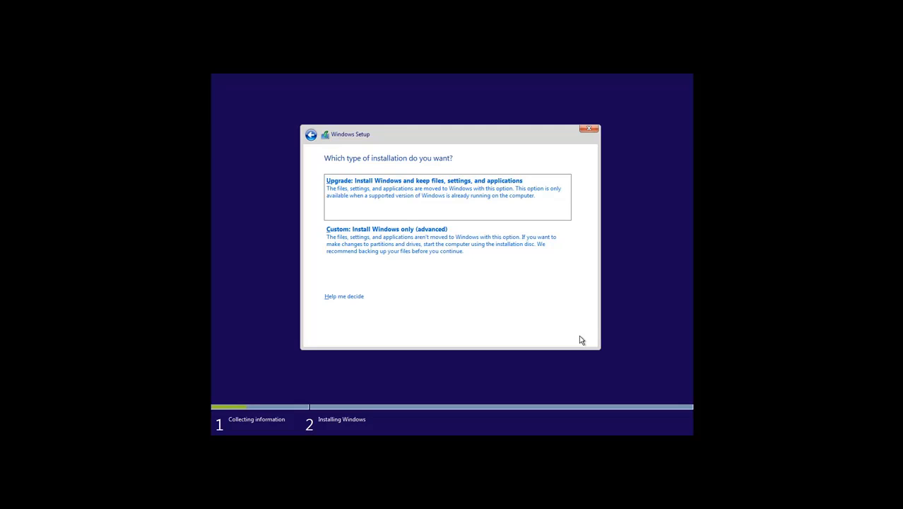
- Choose the custom installation and install Windows on Drive 1 Partition 2: Windows 10
left_click(469, 245)
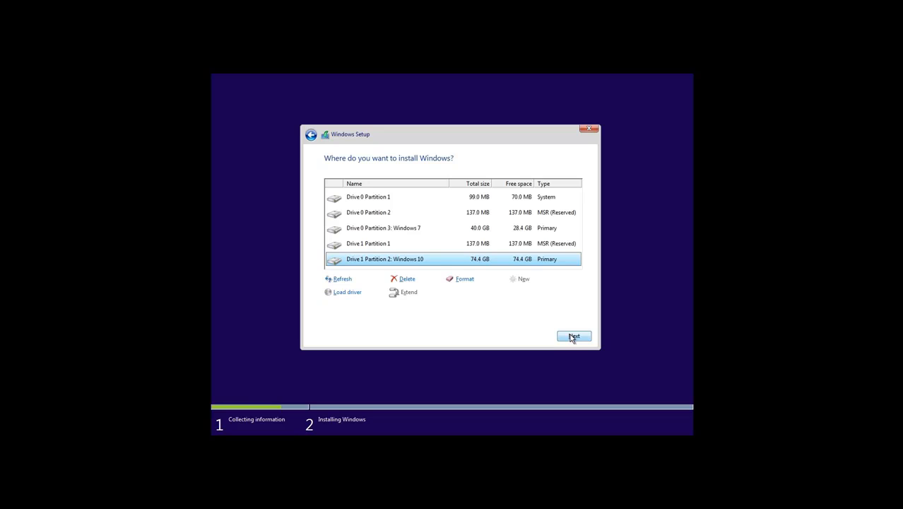
left_click(571, 337)
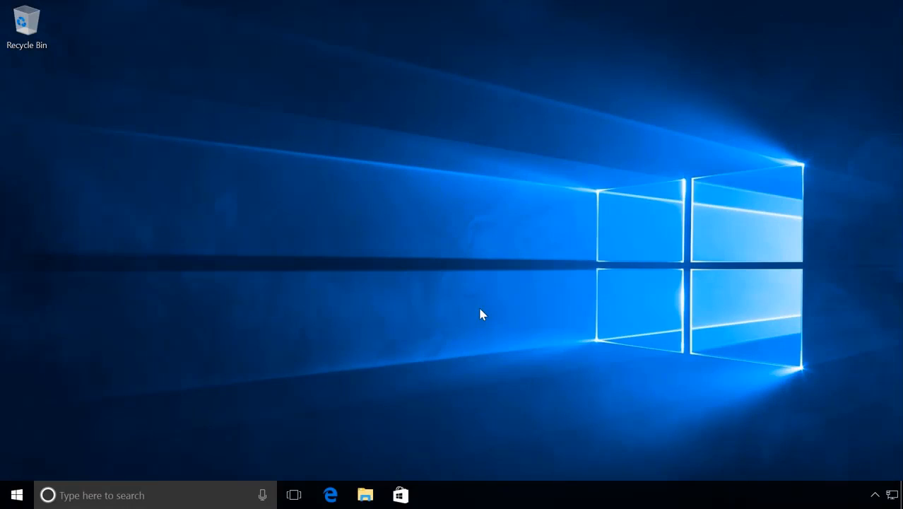
- Restart the computer from the newly installed Windows 10
left_click(17, 495)
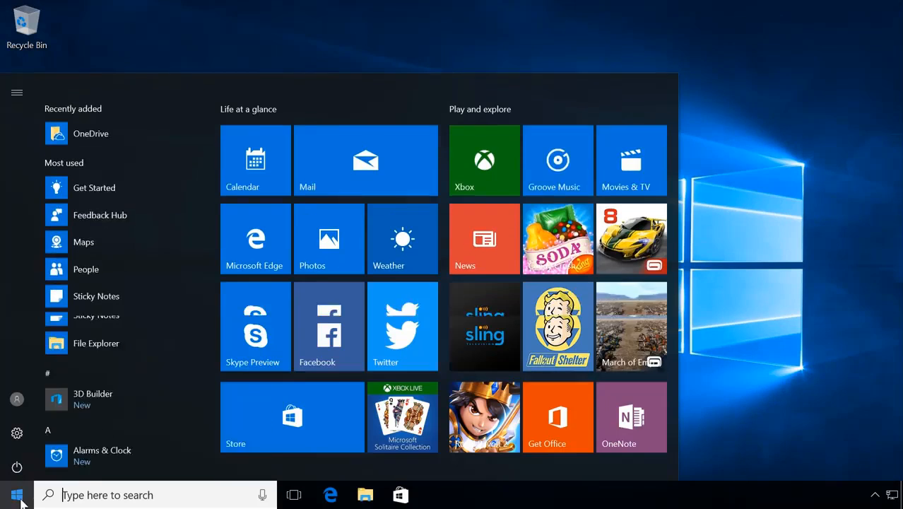
left_click(17, 465)
left_click(27, 429)
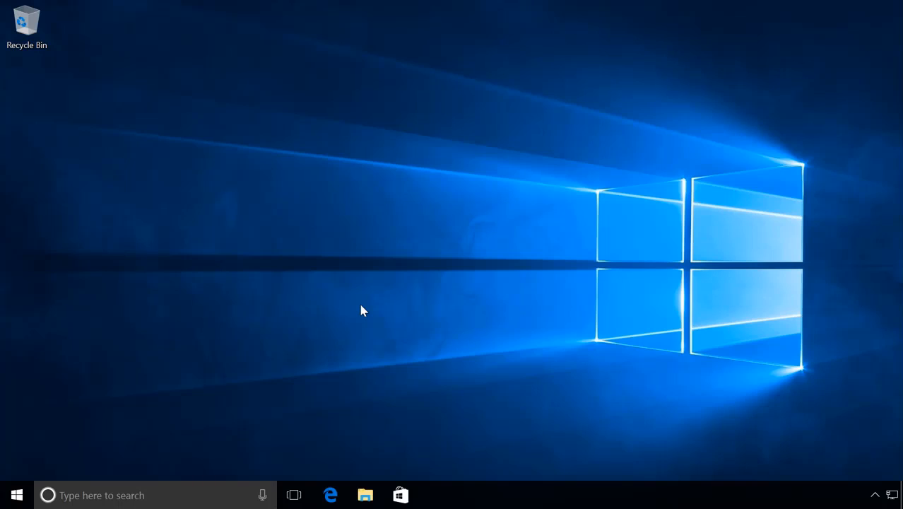
- Run msconfig and set Windows 7 as the default operating system in the boot settings
key("super+r")
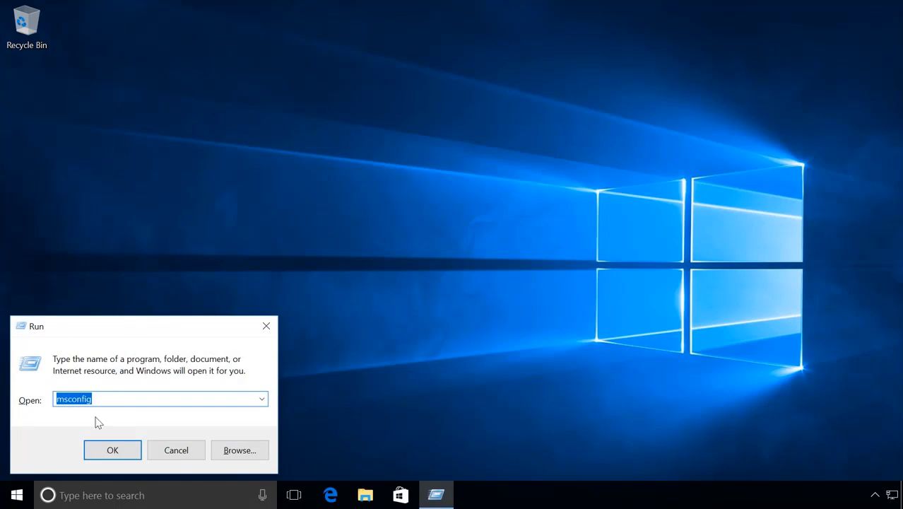
left_click(111, 452)
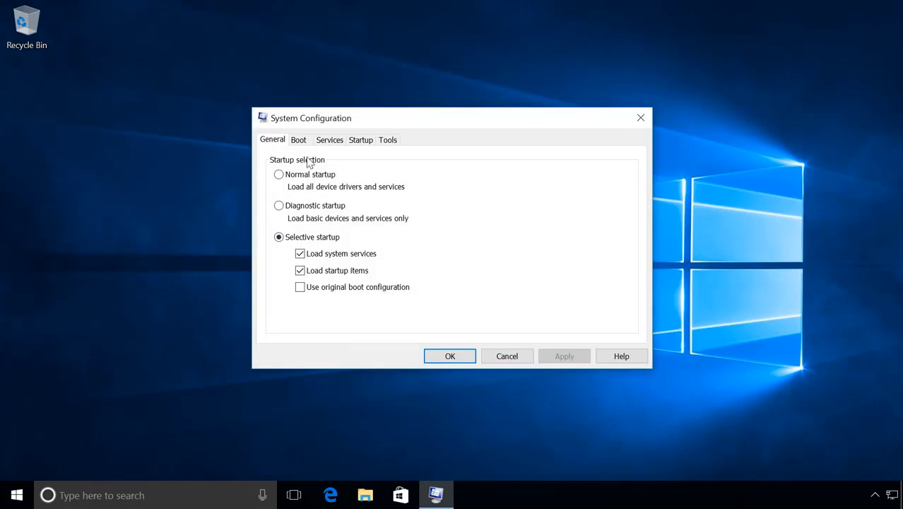
left_click(299, 140)
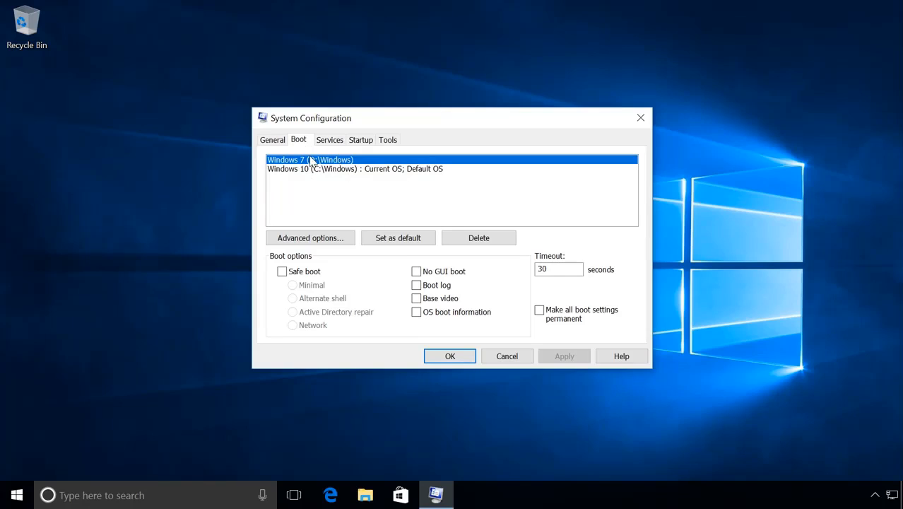
left_click(398, 240)
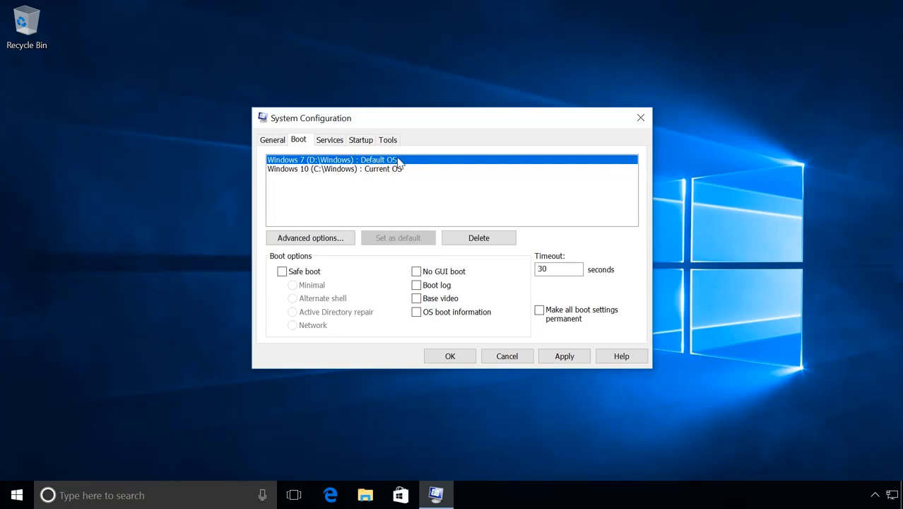
- Set the boot menu timeout to 60 seconds and apply the System Configuration changes
left_click(557, 268)
key("BackSpace")
key("BackSpace")
type("60")
left_click(562, 358)
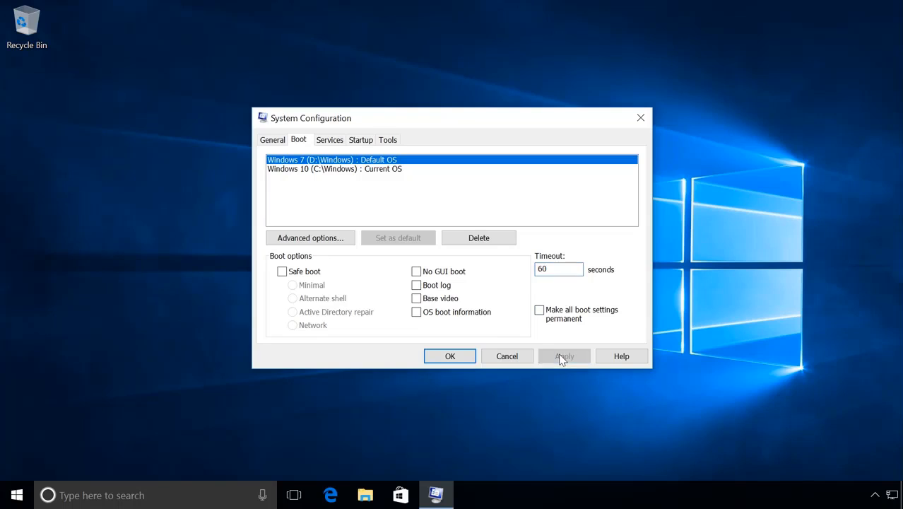
left_click(450, 356)
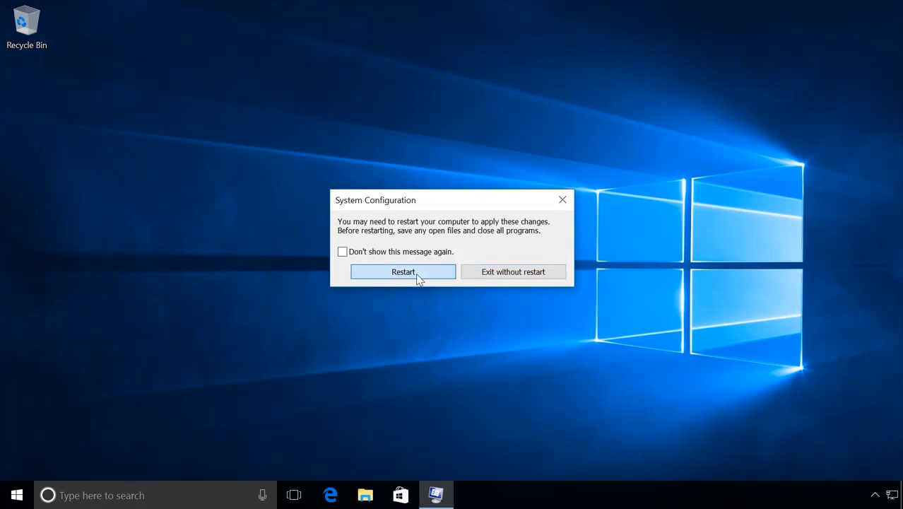
- Restart the computer and start Windows 7 from Windows Boot Manager
left_click(416, 275)
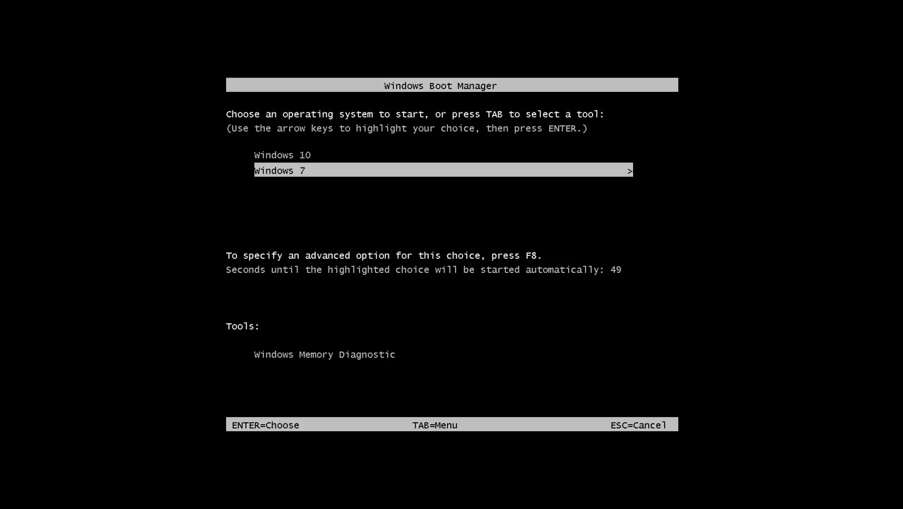
key("Return")
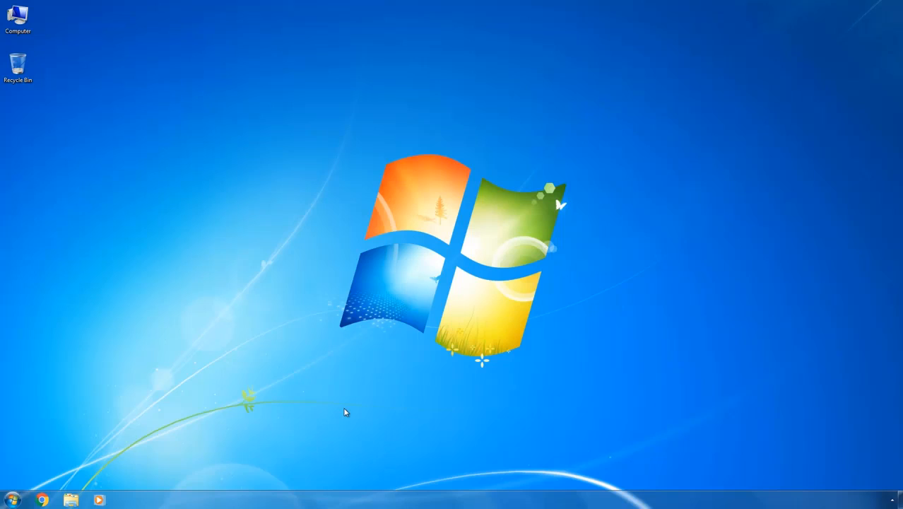
- Restart the computer from Windows 7 and start Windows 10 from Windows Boot Manager
left_click(12, 500)
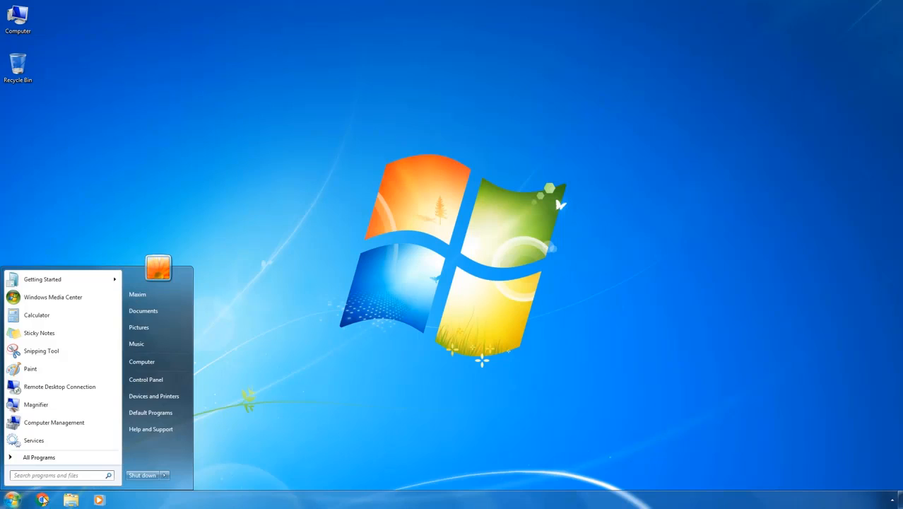
left_click(163, 476)
left_click(196, 466)
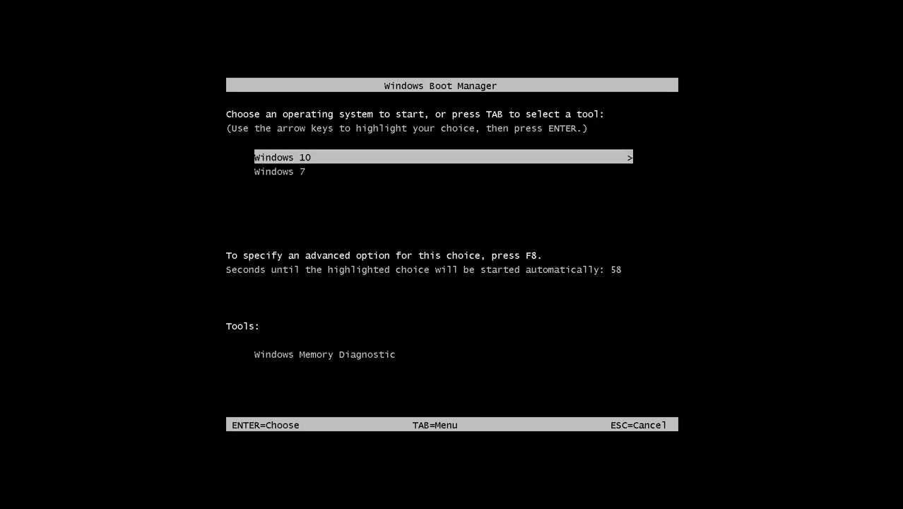
key("Return")
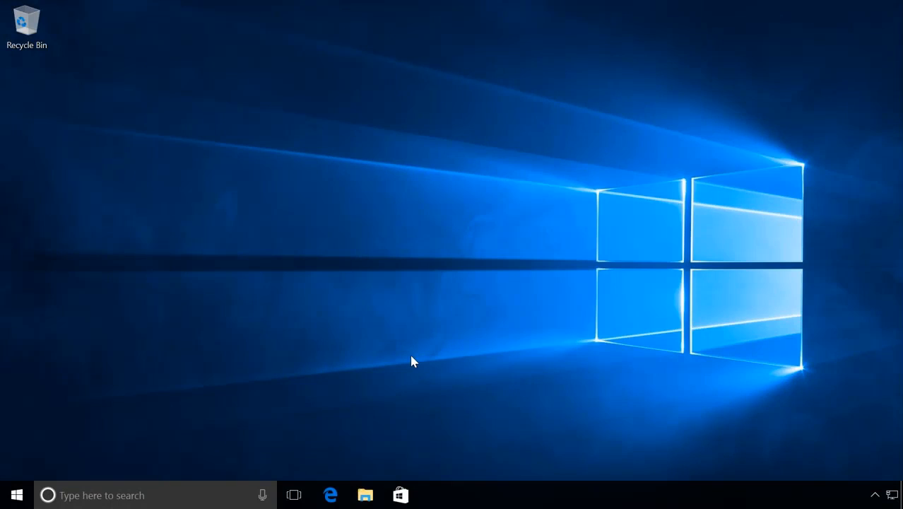
- Run msconfig again and set Windows 10 (C:\Windows) as the default operating system
key("super+r")
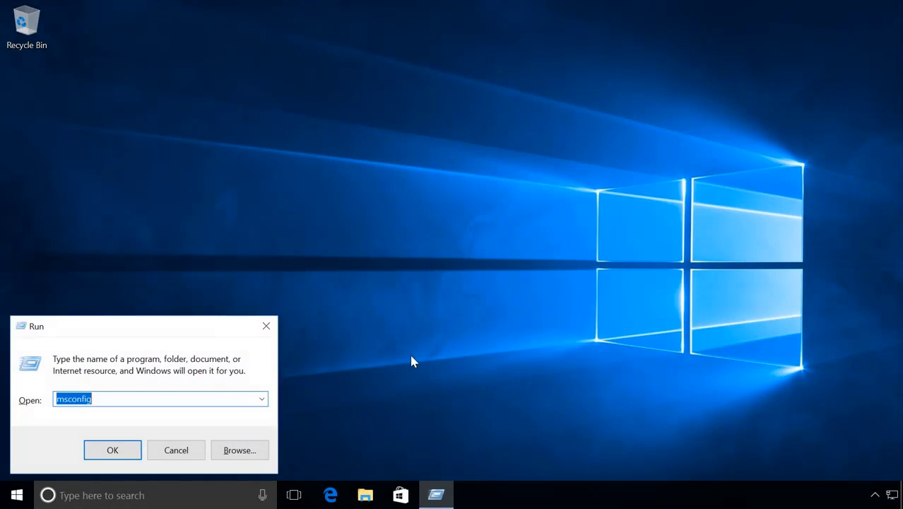
left_click(112, 450)
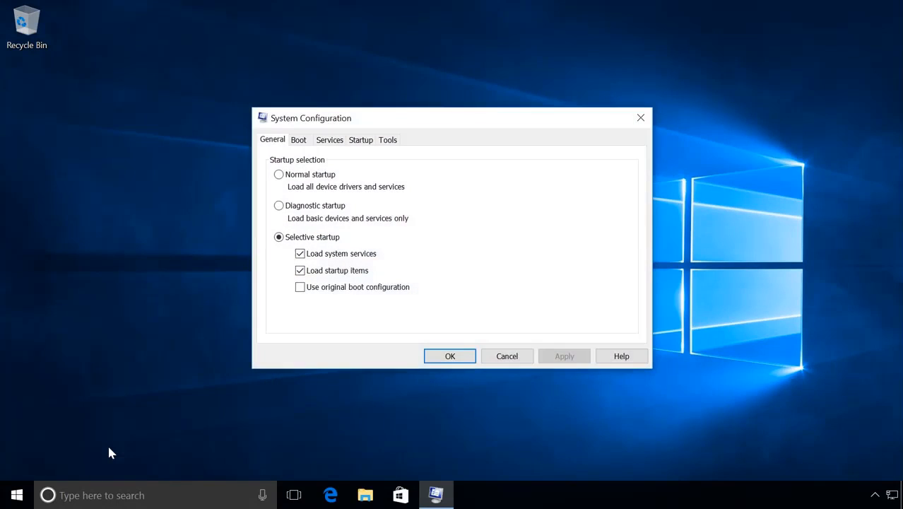
left_click(300, 142)
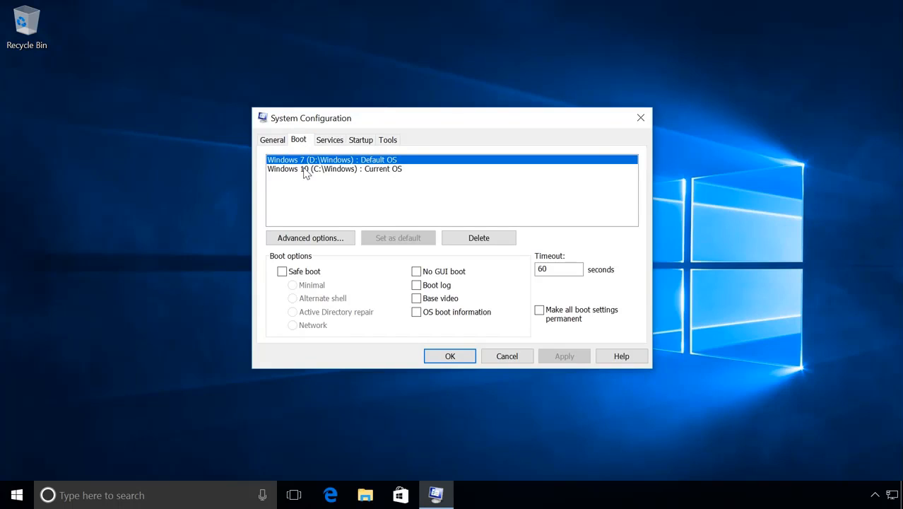
left_click(305, 170)
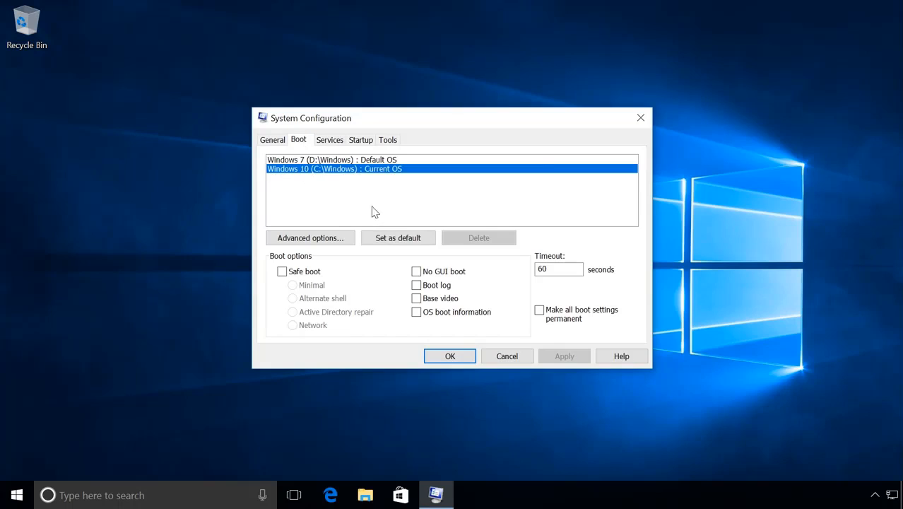
left_click(396, 239)
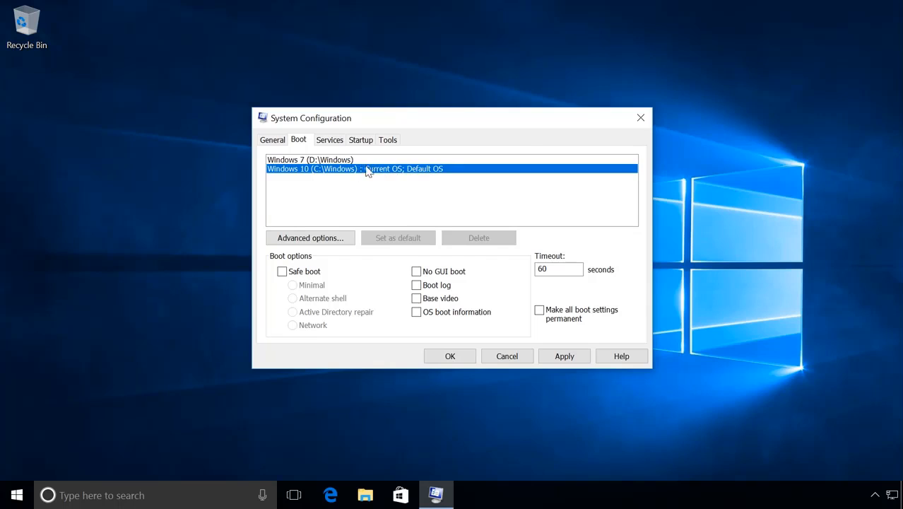
- Delete the Windows 7 (D:\Windows) boot entry, apply the System Configuration changes and restart the computer
left_click(346, 161)
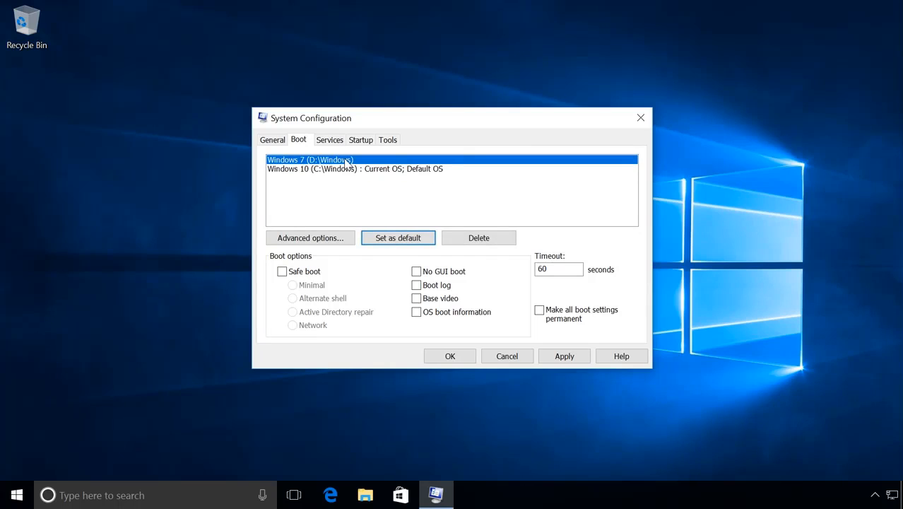
left_click(474, 241)
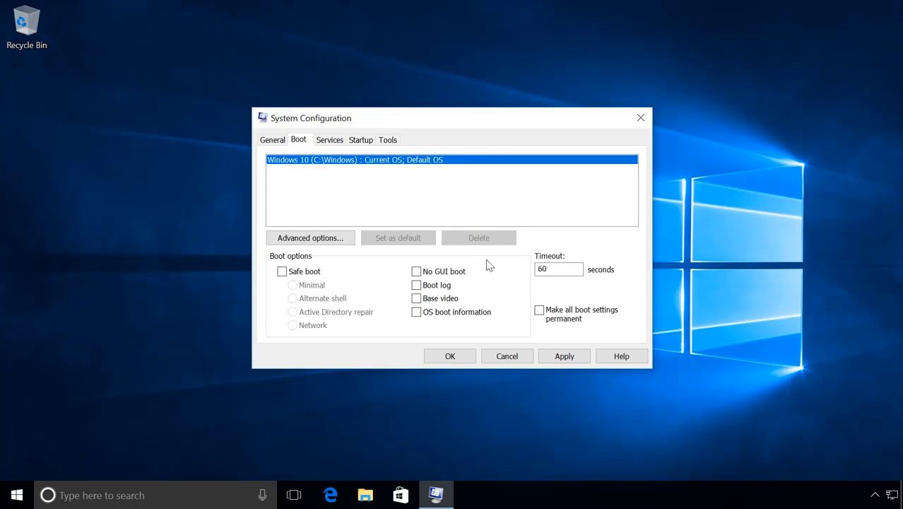
left_click(558, 355)
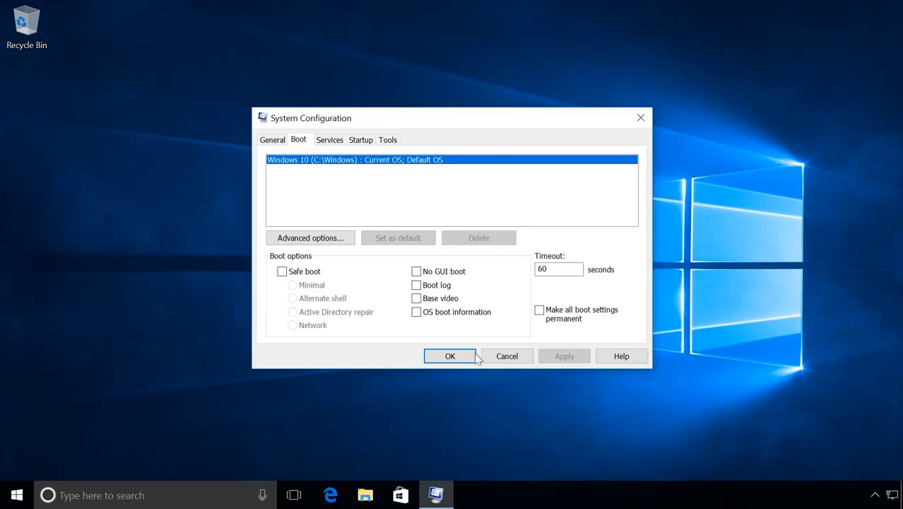
left_click(450, 356)
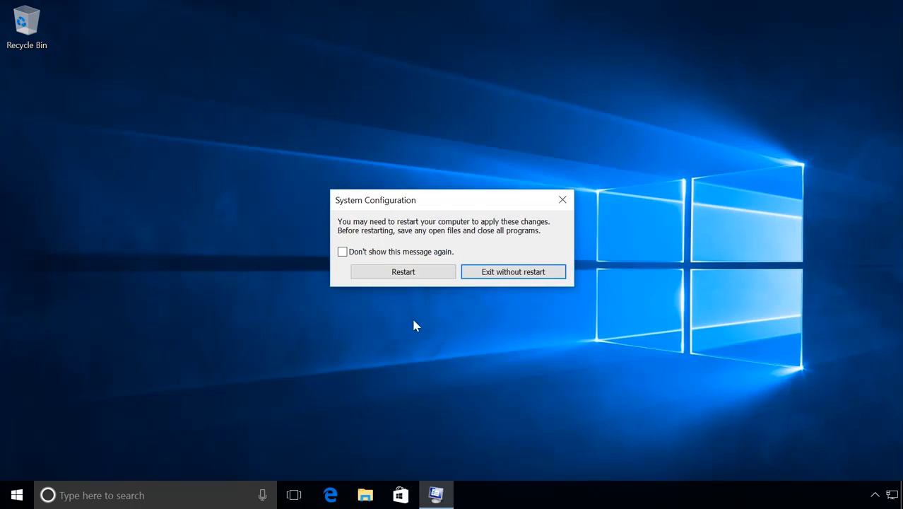
left_click(398, 275)
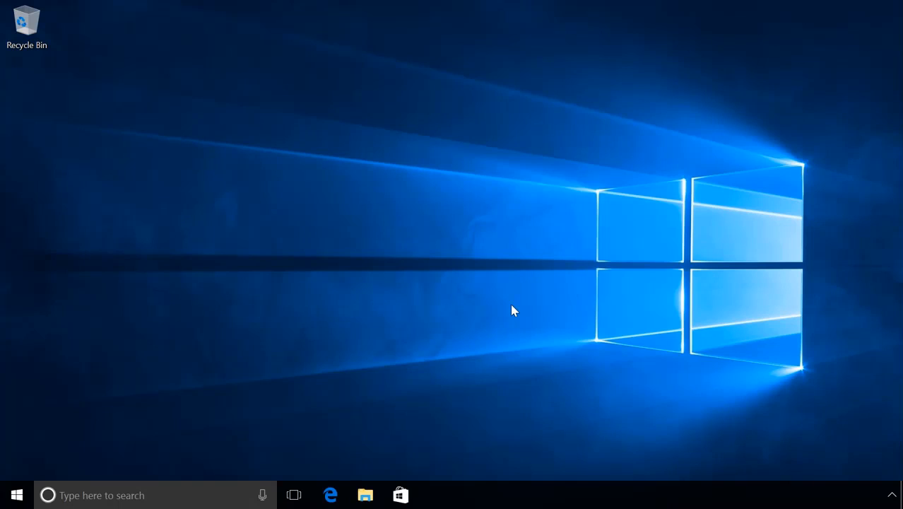
- In Disk Management, quick-format the Windows 7 (D:) volume on Disk 0 as NTFS with the default allocation unit size, then close Disk Management
right_click(18, 498)
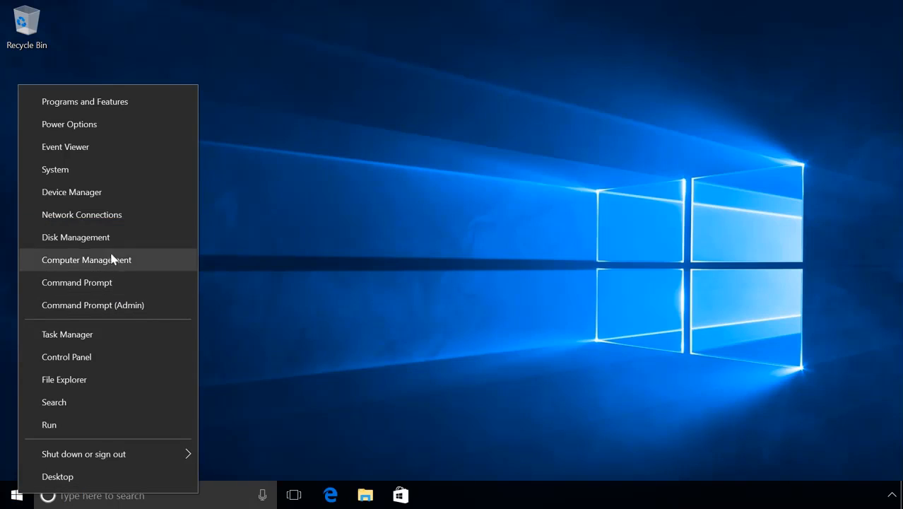
left_click(99, 239)
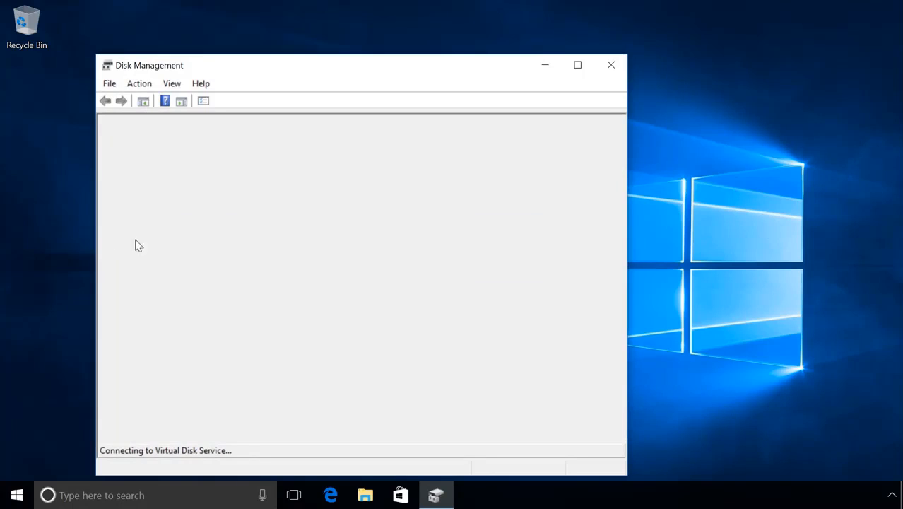
left_click(579, 67)
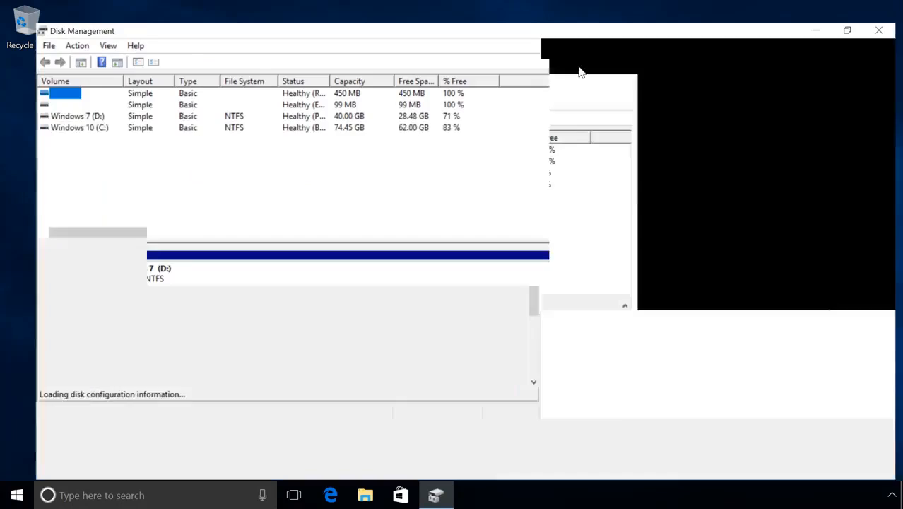
left_click(338, 272)
right_click(337, 272)
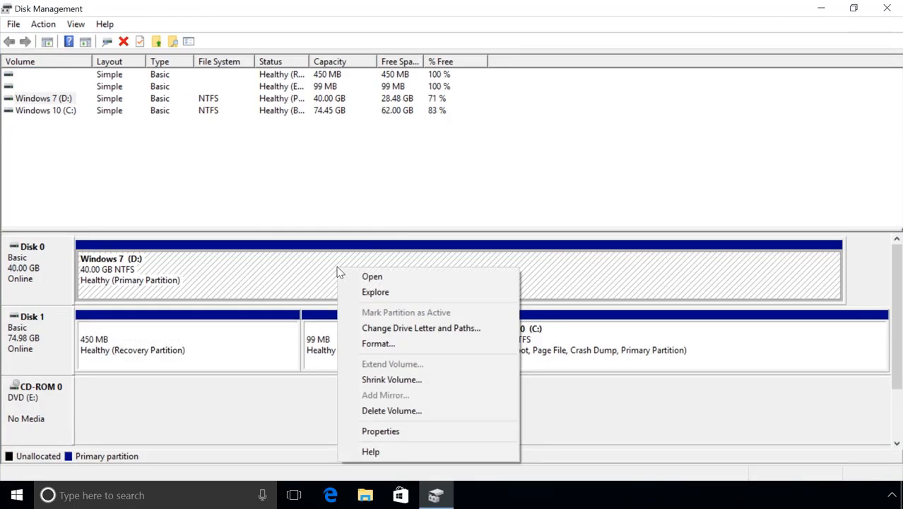
left_click(378, 345)
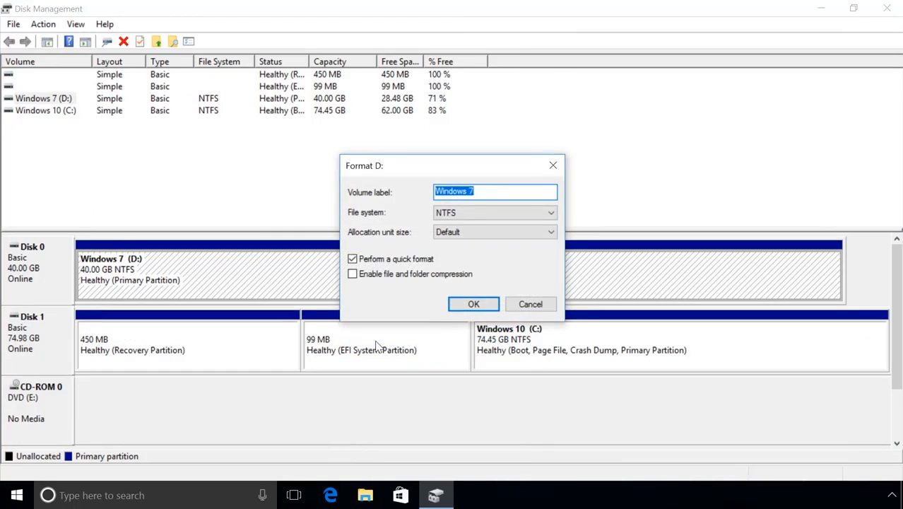
left_click(475, 304)
left_click(506, 300)
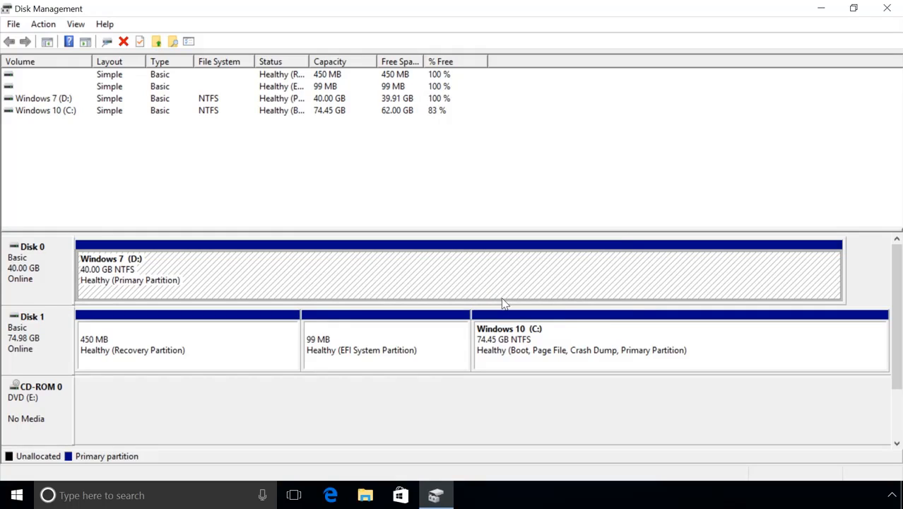
left_click(892, 10)
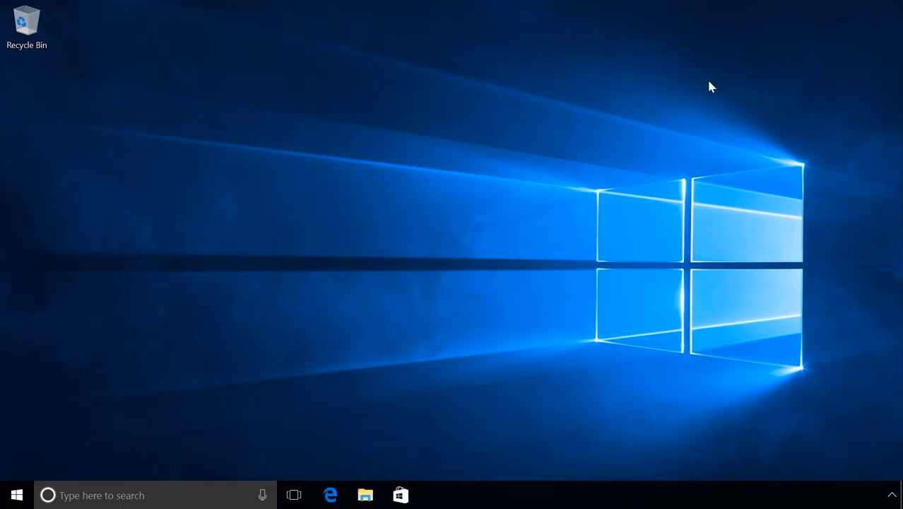